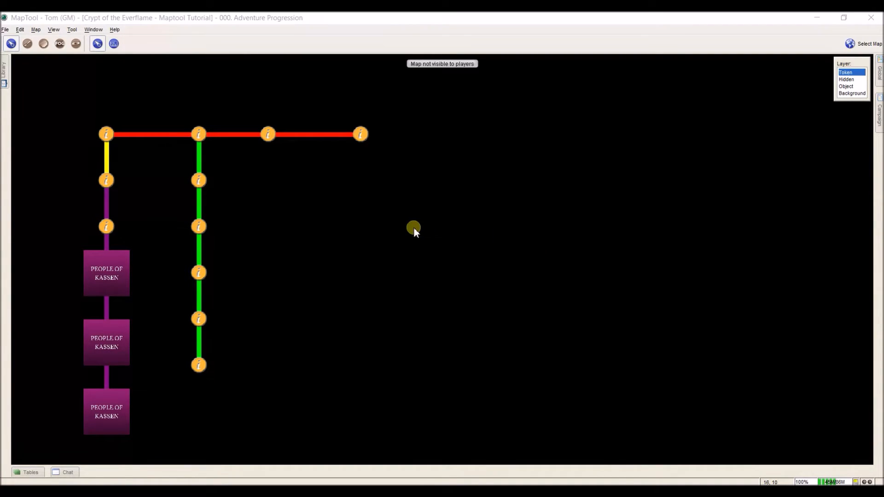
# Step: Examine the Adventure Progression map's colour-coded lines and information markers, including the Town of Kassen appendix marker
pyautogui.moveTo(414, 229); pyautogui.dragTo(441, 289)
pyautogui.moveTo(426, 143); pyautogui.dragTo(438, 173)
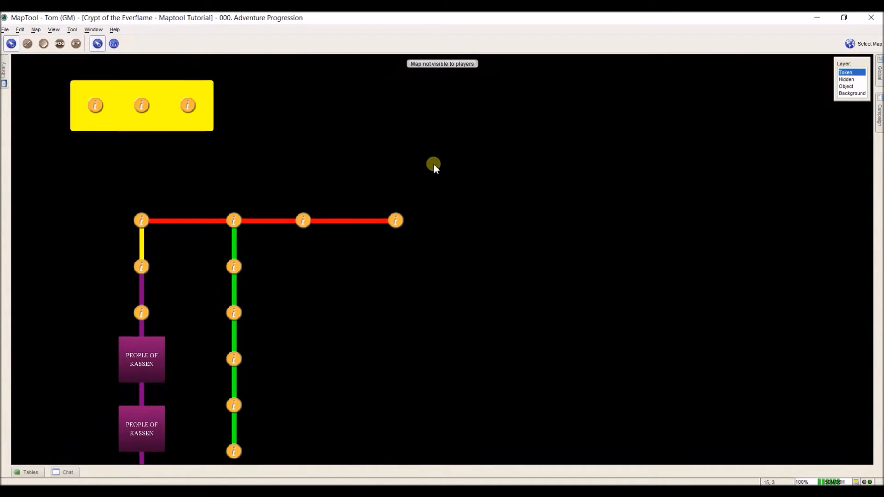
pyautogui.scroll(-3, 445, 161)
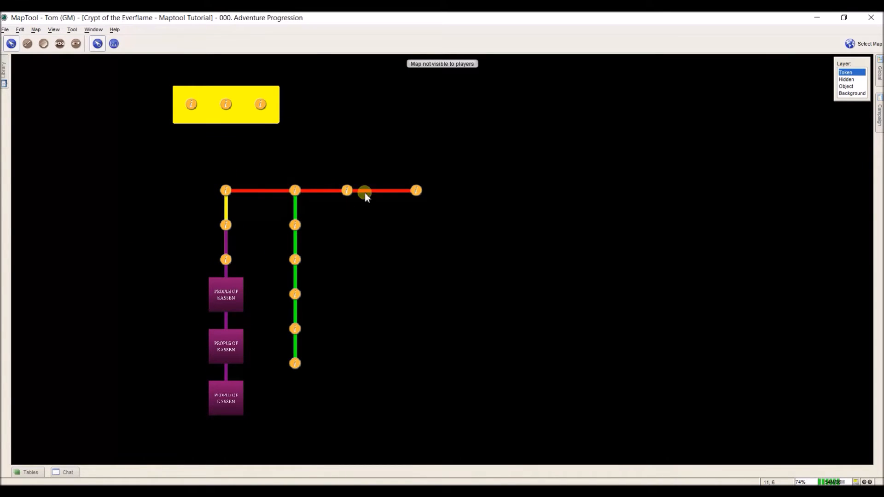
pyautogui.moveTo(415, 193)
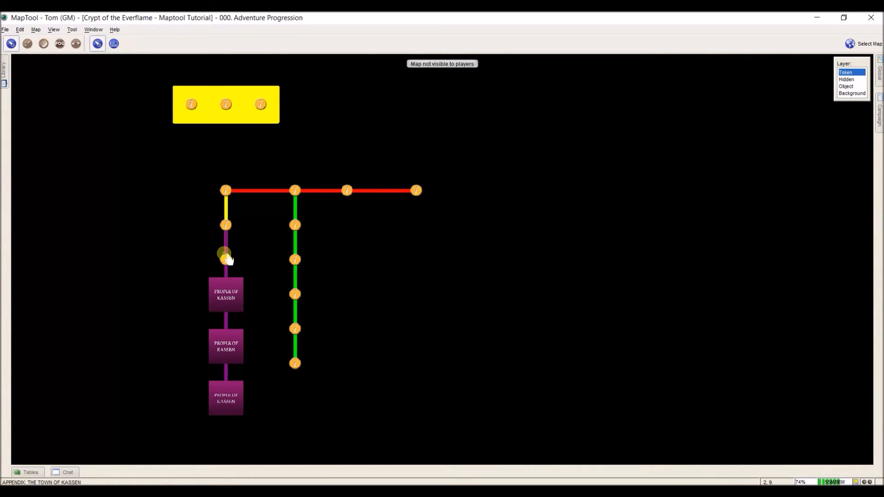
pyautogui.moveTo(228, 257)
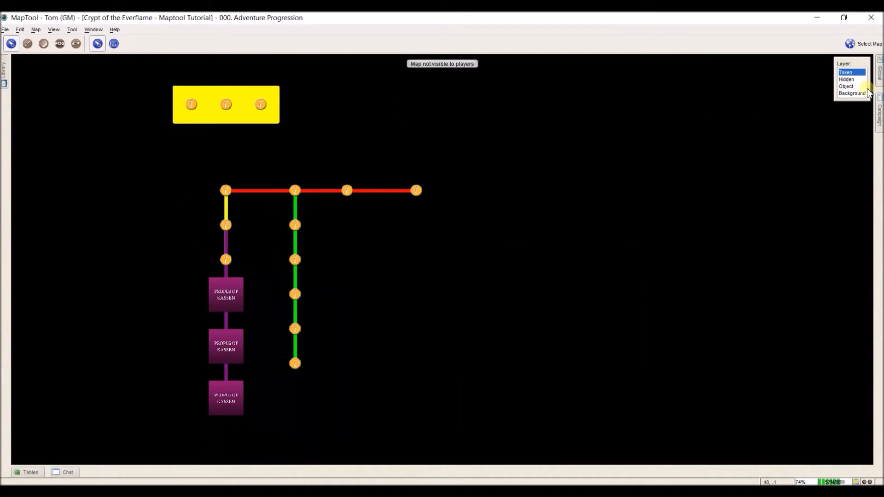
# Step: Select the three People of Kassen tokens and change them to the Object layer
pyautogui.moveTo(260, 427); pyautogui.dragTo(216, 303)
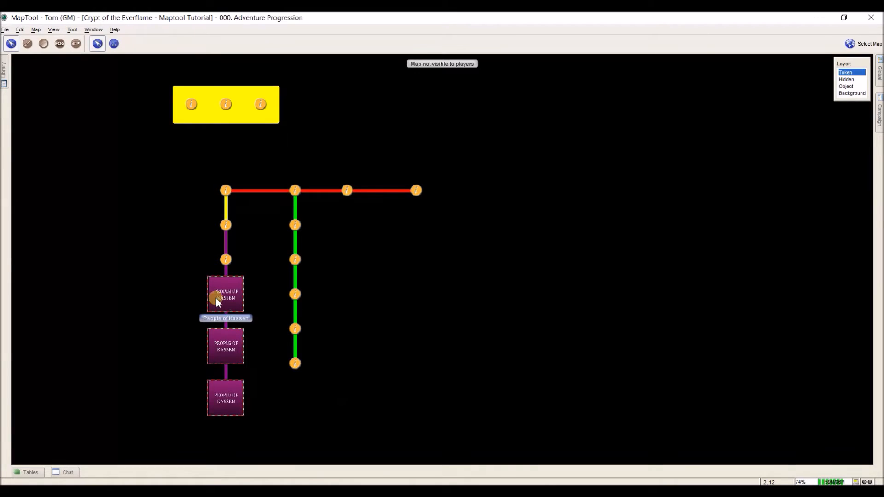
pyautogui.rightClick(226, 299)
pyautogui.moveTo(259, 406)
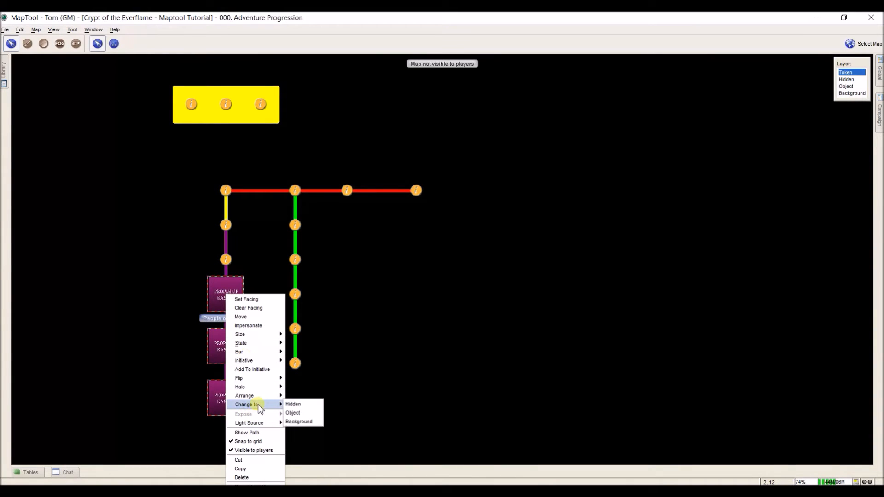
pyautogui.click(295, 413)
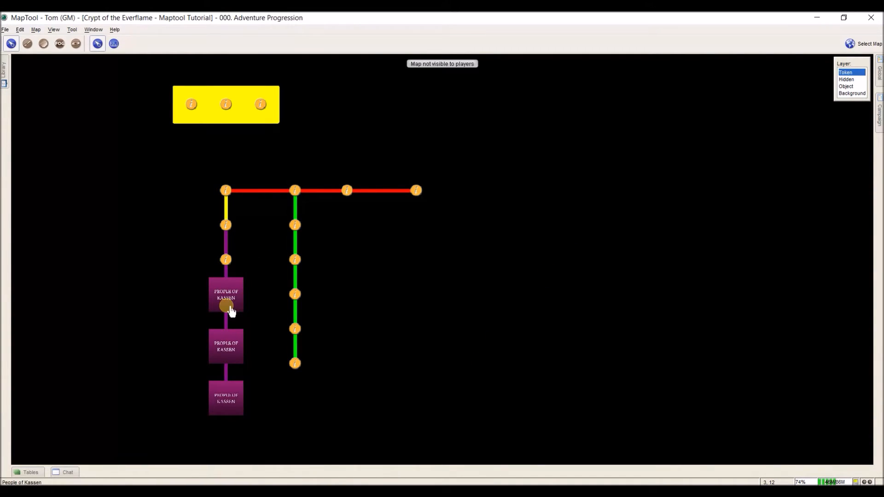
# Step: Inspect the People of Kassen squares up close and point out the conclusion marker at the end of the red line
pyautogui.scroll(8, 245, 337)
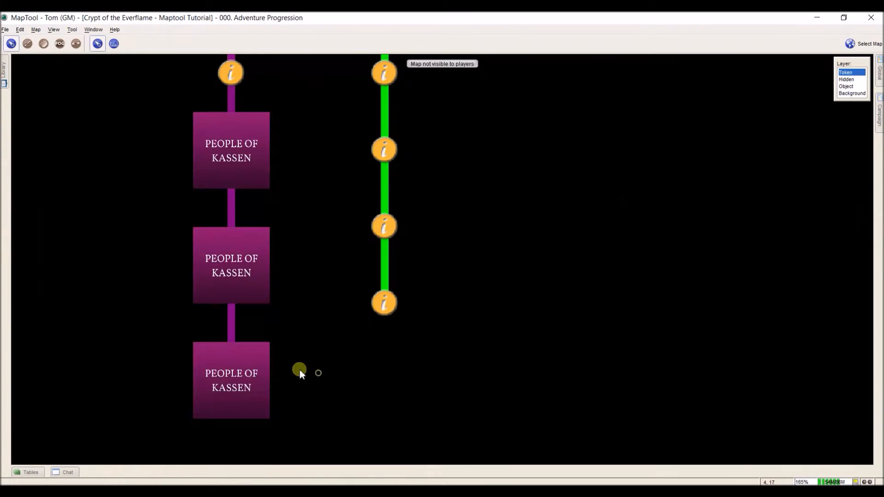
pyautogui.moveTo(241, 376)
pyautogui.moveTo(308, 192); pyautogui.dragTo(276, 250)
pyautogui.scroll(-8, 299, 218)
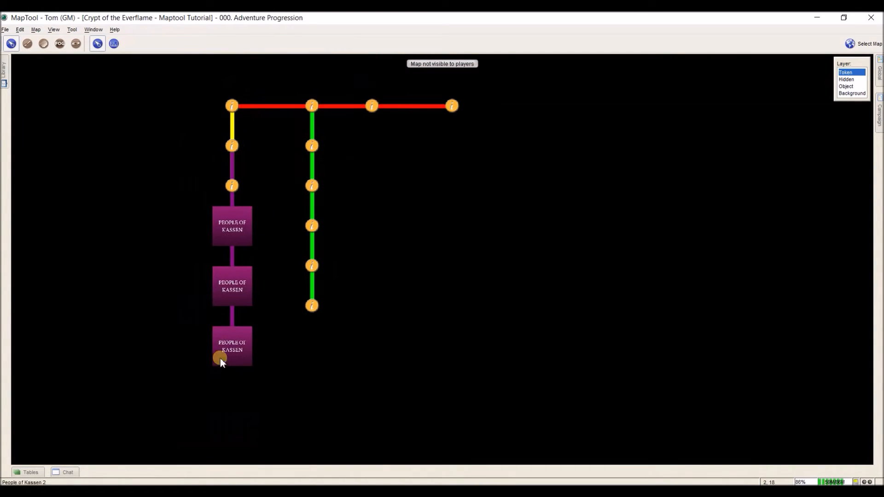
pyautogui.moveTo(188, 143); pyautogui.dragTo(270, 413)
pyautogui.press('space')
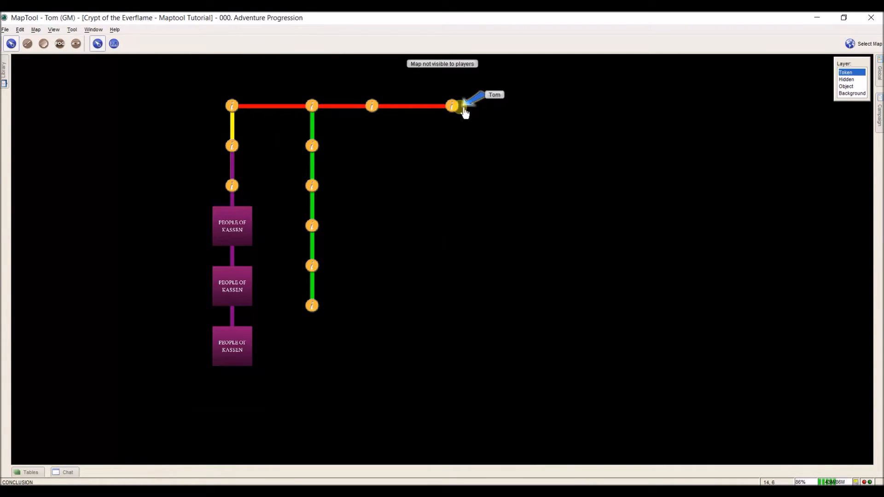
# Step: View the 000A. Handouts map and the 001. World Map
pyautogui.click(864, 44)
pyautogui.click(847, 54)
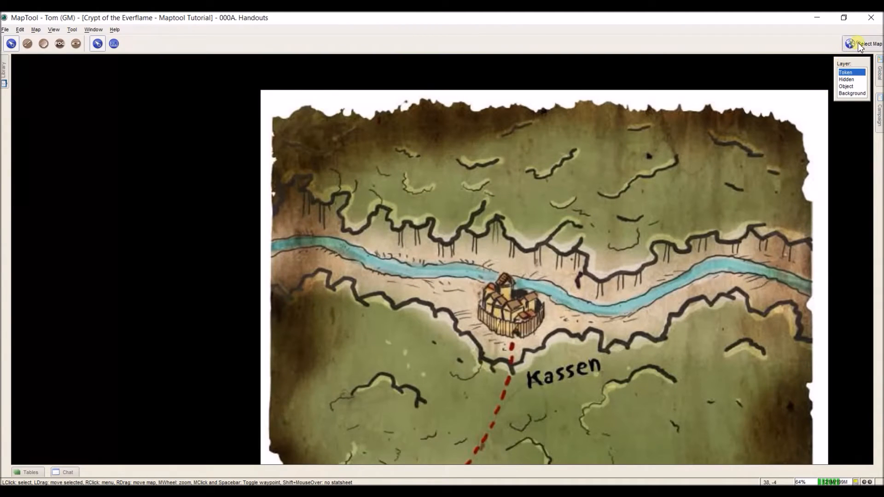
pyautogui.click(858, 43)
pyautogui.click(849, 66)
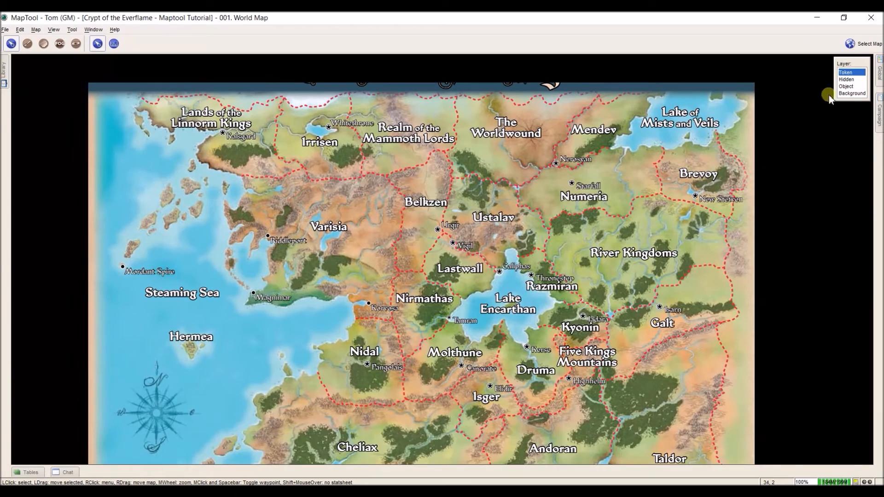
# Step: Open the 001A. Nirmathas map, point out Kassen, and view the whole region
pyautogui.click(860, 48)
pyautogui.click(859, 48)
pyautogui.click(854, 74)
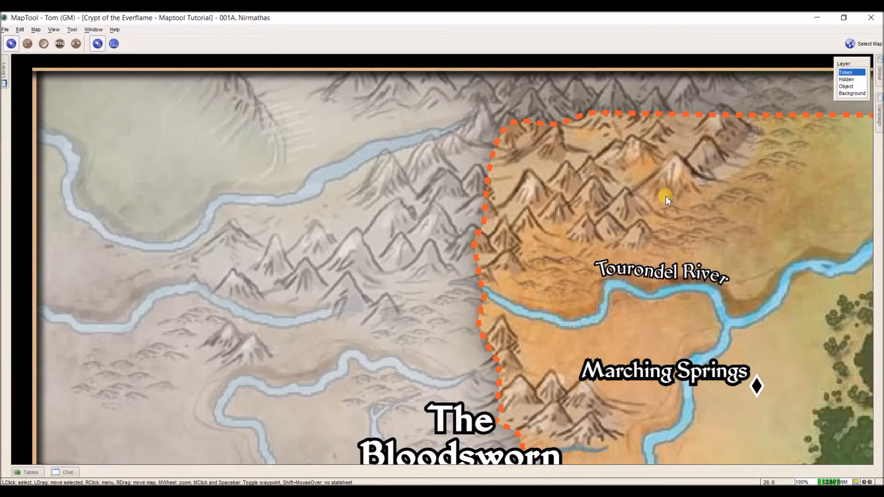
pyautogui.press('space')
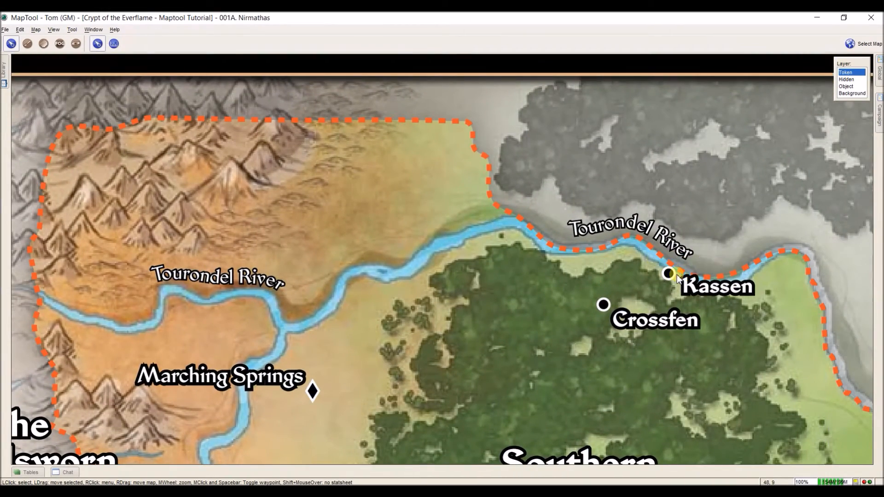
pyautogui.scroll(-13, 678, 280)
pyautogui.moveTo(666, 316); pyautogui.dragTo(487, 197)
pyautogui.scroll(-7, 482, 200)
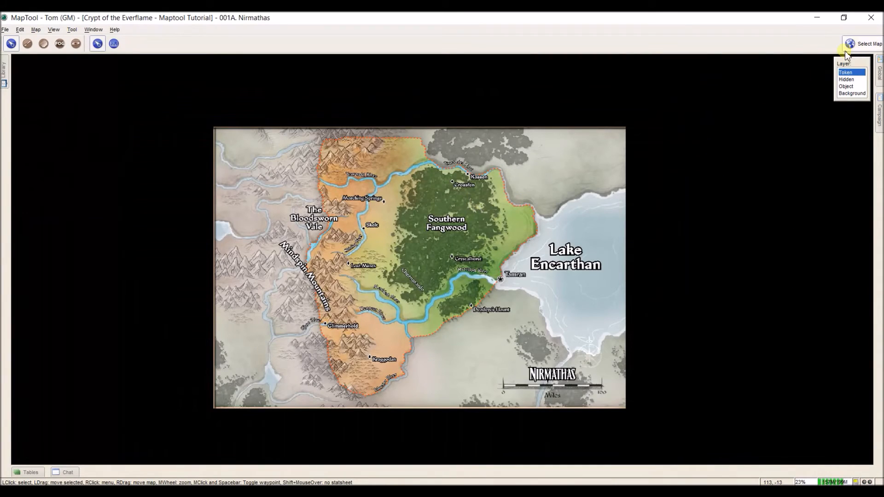
# Step: Open the 001B. The Town of Kassen map and view the town's numbered buildings
pyautogui.click(857, 44)
pyautogui.click(850, 88)
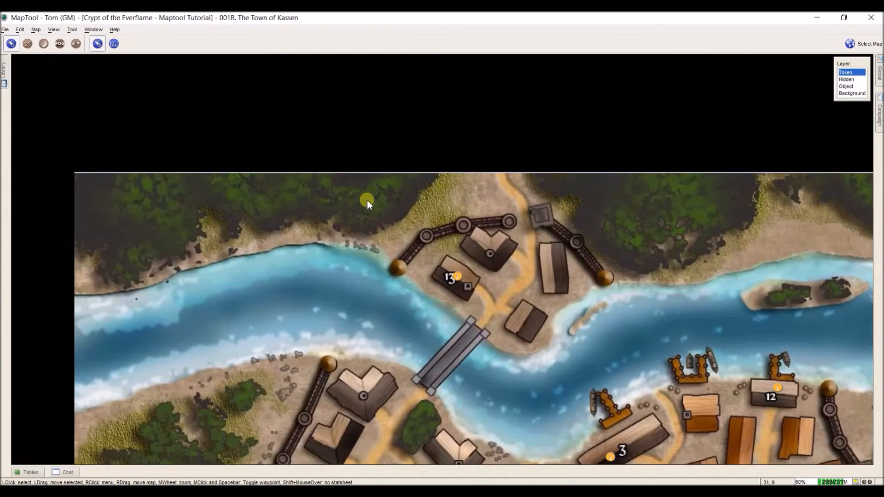
pyautogui.scroll(-5, 367, 200)
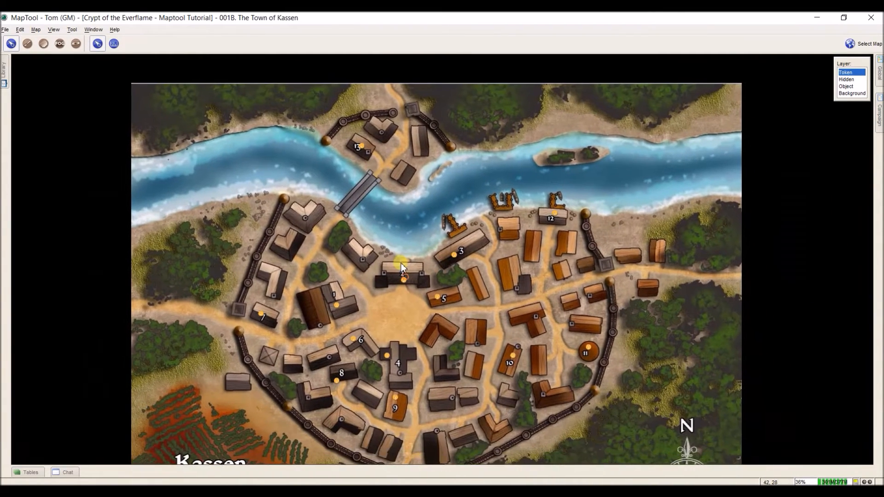
pyautogui.moveTo(401, 264); pyautogui.dragTo(397, 224)
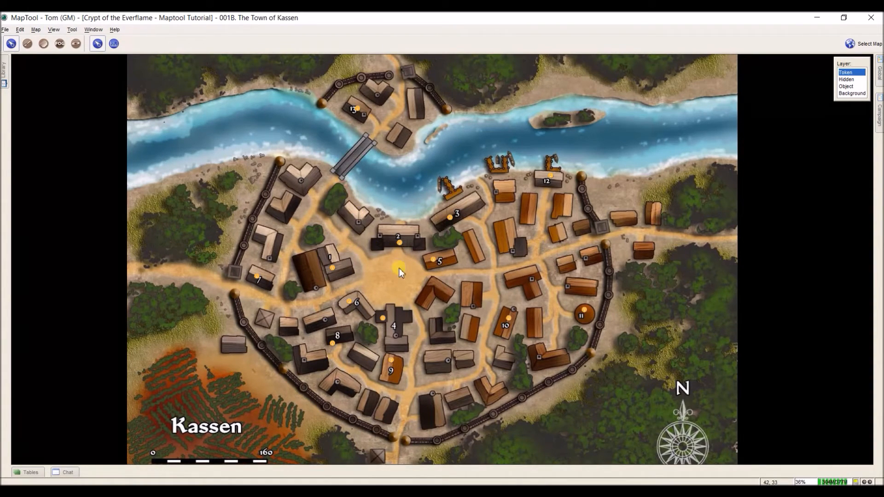
# Step: Display the note on the information marker of building 1 in Kassen and read its description
pyautogui.scroll(2, 399, 268)
pyautogui.scroll(11, 320, 296)
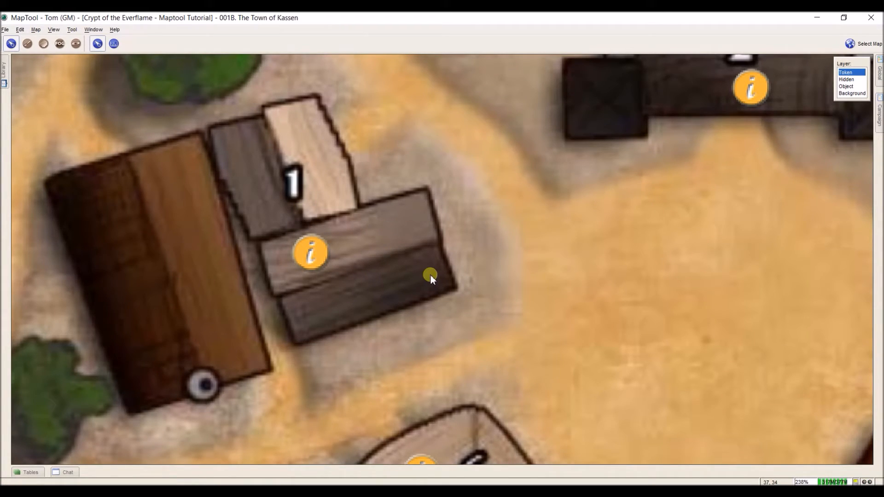
pyautogui.hotkey('ctrl', 'shift', 'p')
pyautogui.moveTo(333, 251)
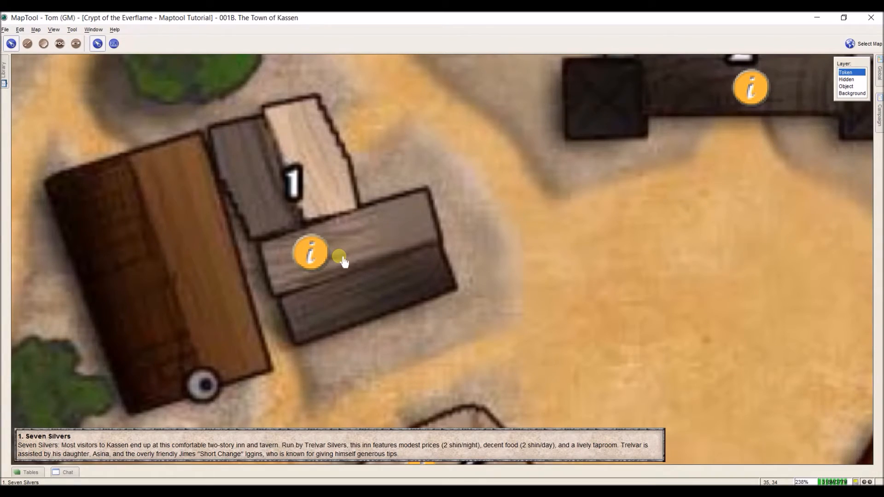
pyautogui.scroll(-10, 341, 257)
pyautogui.scroll(-5, 413, 320)
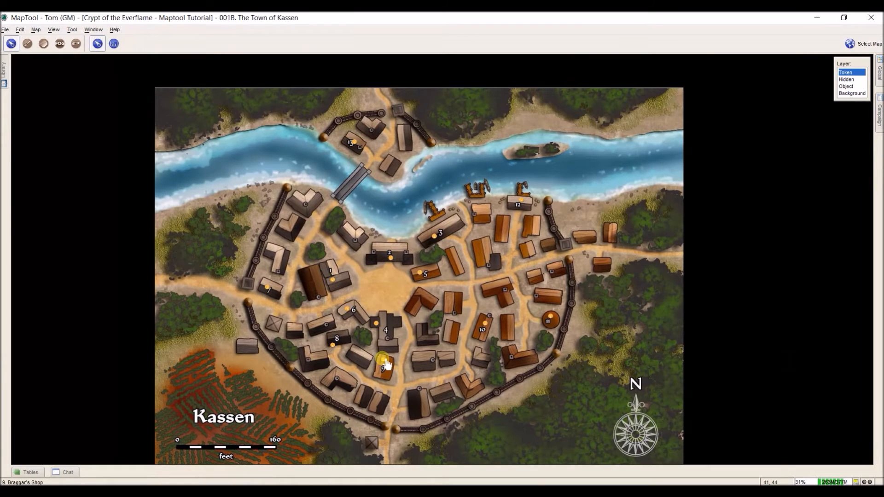
# Step: Open the 002. First Fight map and view the whole forest battlefield with its enemy tokens
pyautogui.click(858, 44)
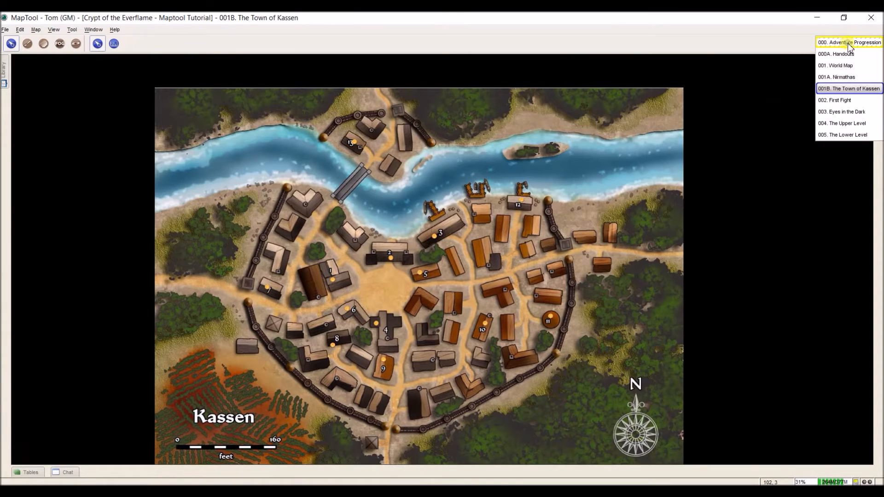
pyautogui.click(850, 100)
pyautogui.scroll(-5, 344, 303)
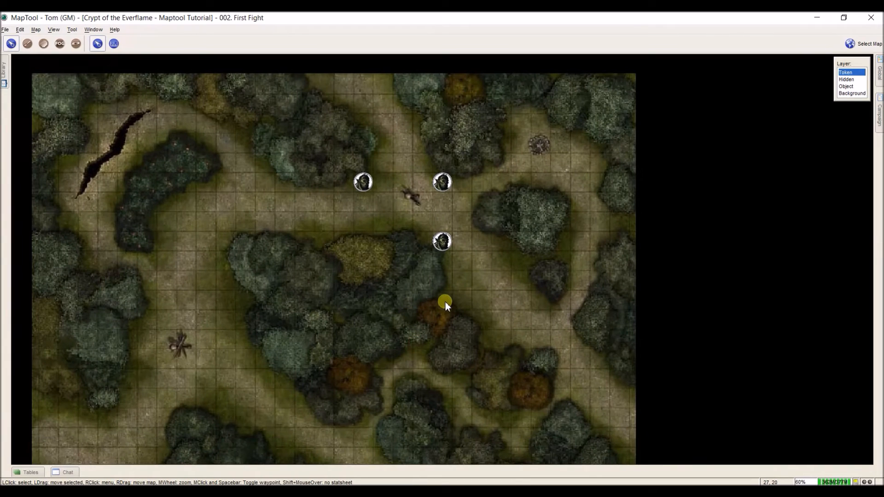
pyautogui.scroll(-1, 495, 302)
pyautogui.moveTo(523, 302); pyautogui.dragTo(534, 250)
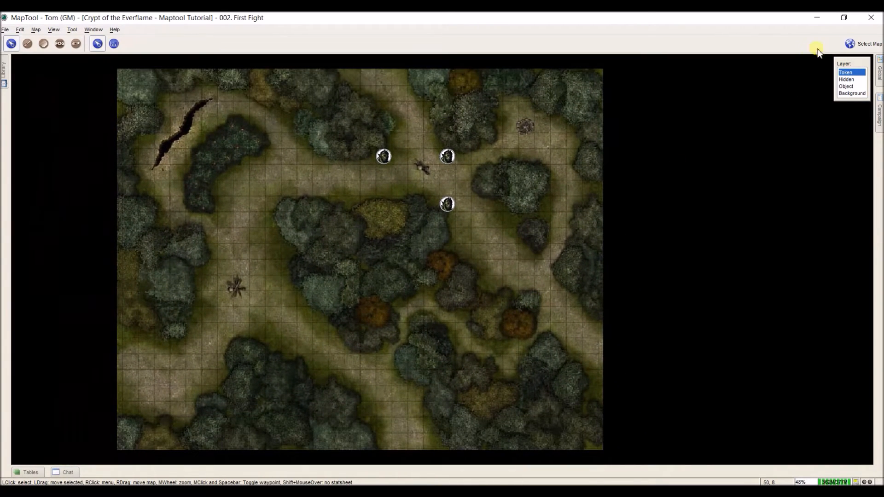
# Step: Open the 003. Eyes in the Dark map and view the clearing with the wolf tokens
pyautogui.click(869, 44)
pyautogui.click(856, 111)
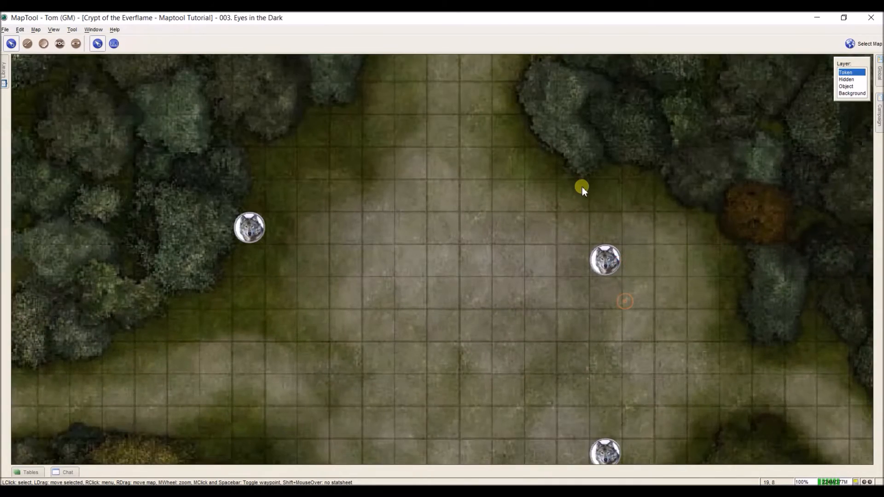
pyautogui.scroll(-2, 582, 187)
pyautogui.moveTo(596, 358); pyautogui.dragTo(573, 336)
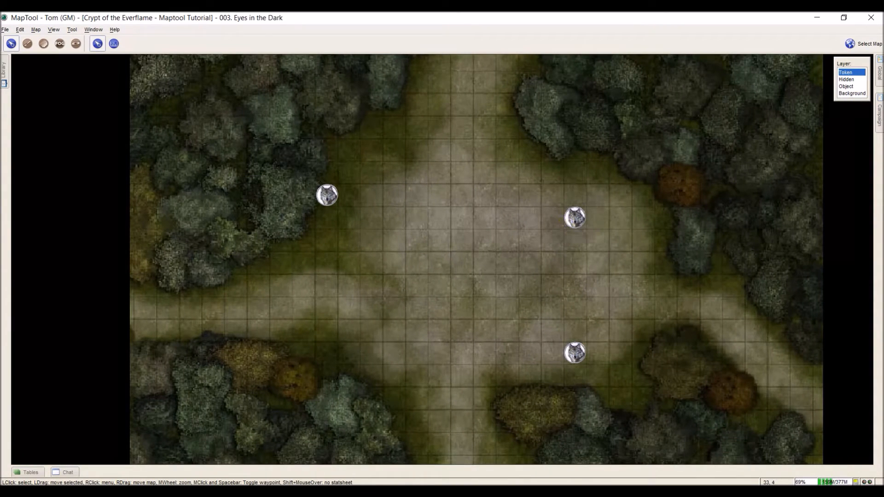
# Step: Open the 004. The Upper Level map and read the note for room 7, Room of Reflection
pyautogui.click(864, 43)
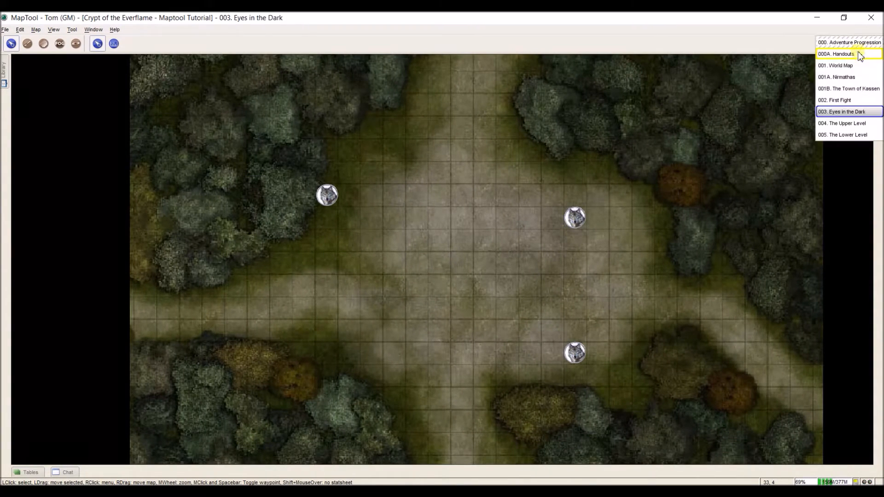
pyautogui.click(852, 124)
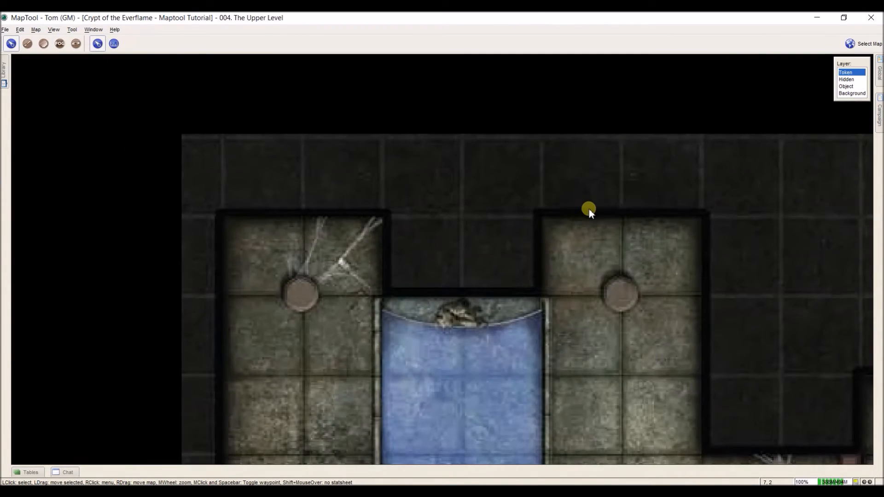
pyautogui.scroll(-5, 588, 208)
pyautogui.moveTo(572, 248); pyautogui.dragTo(341, 201)
pyautogui.scroll(-4, 344, 201)
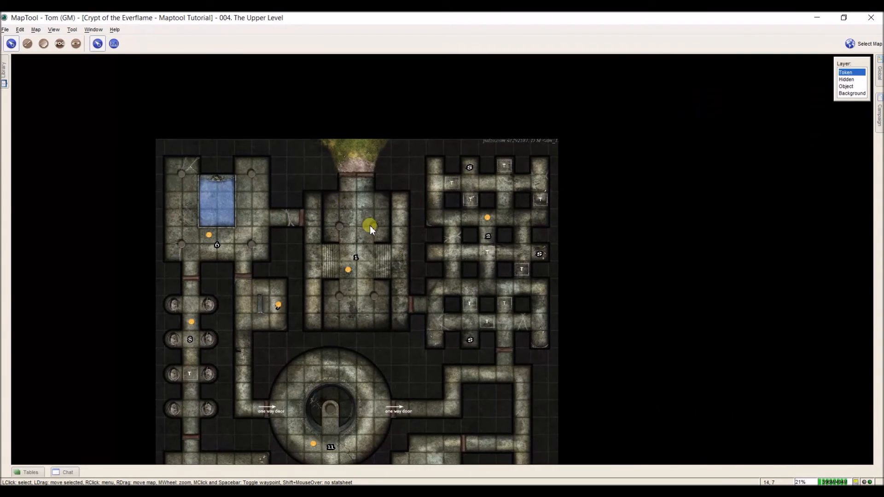
pyautogui.moveTo(389, 249); pyautogui.dragTo(386, 190)
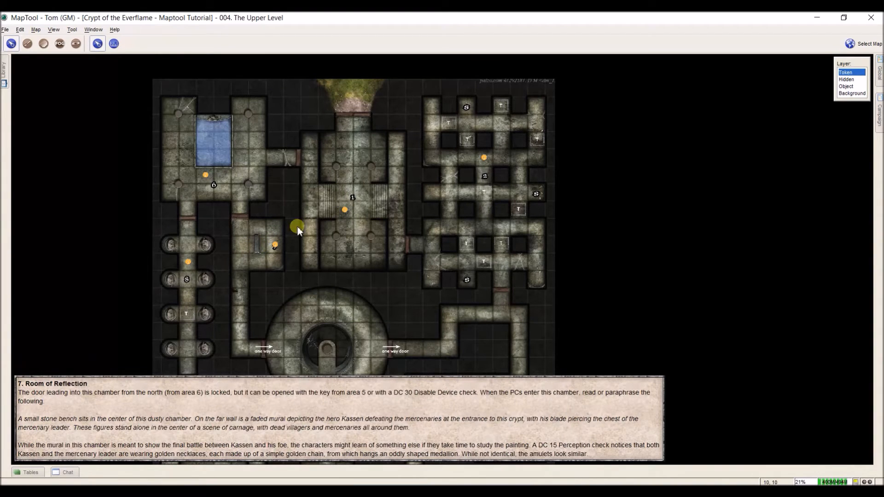
# Step: Show the topology outlines around the Upper Level's rooms with the topology tools, inspect them, and return to the selection tool
pyautogui.click(70, 49)
pyautogui.scroll(10, 294, 196)
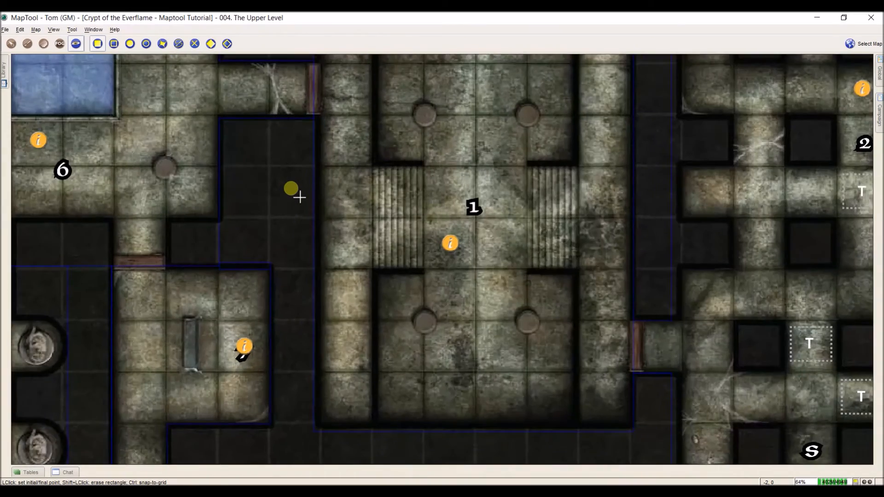
pyautogui.scroll(1, 300, 197)
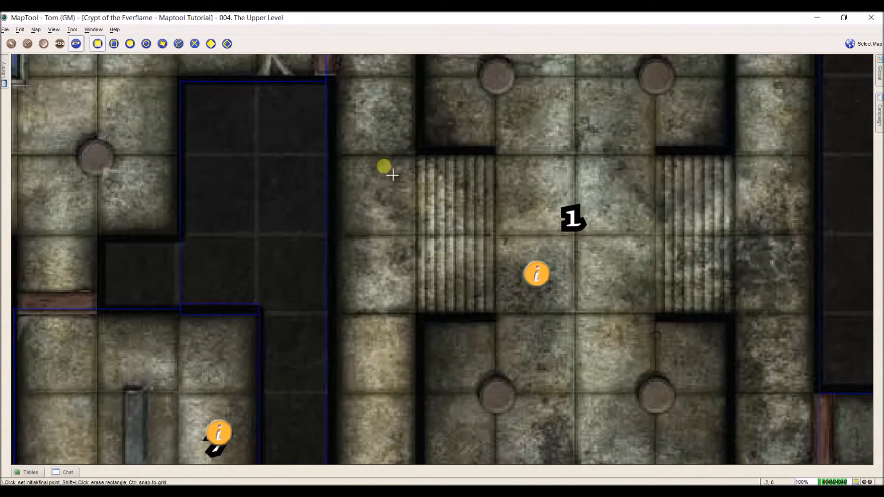
pyautogui.scroll(-6, 325, 243)
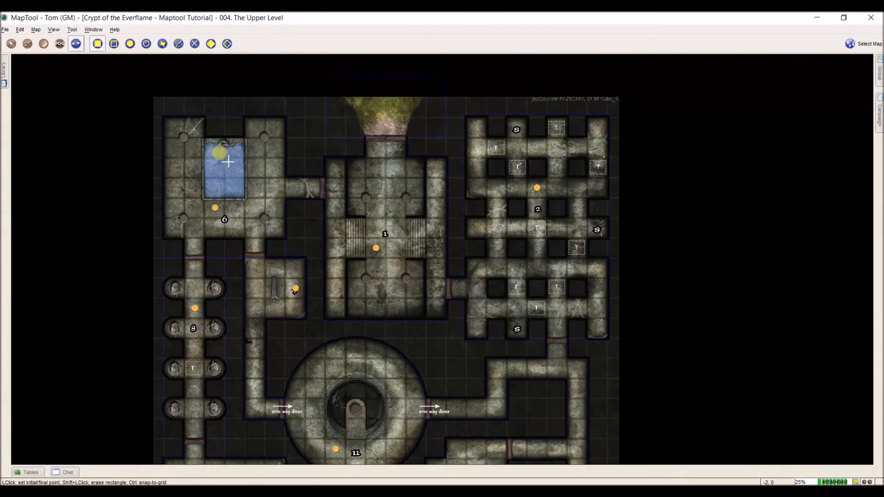
pyautogui.click(11, 44)
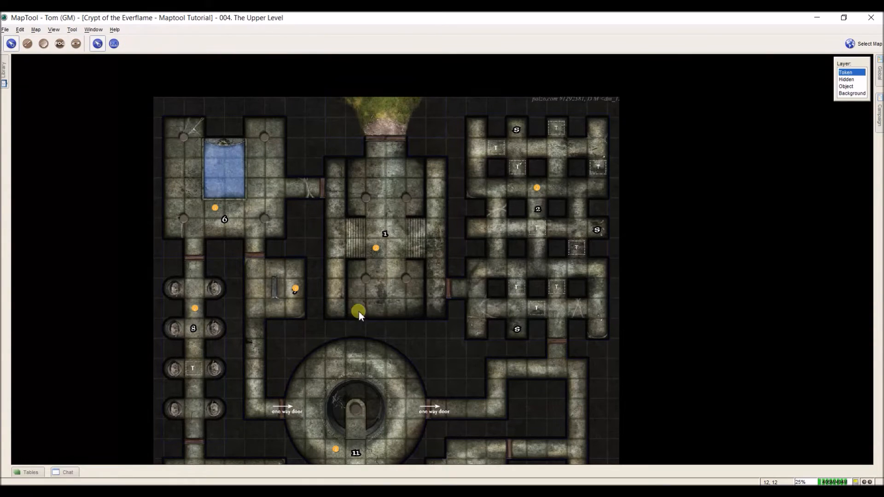
# Step: Examine the southern rooms of the Upper Level map, from area 11 down to areas 5, 10 and 12
pyautogui.moveTo(357, 311); pyautogui.dragTo(297, 265)
pyautogui.moveTo(445, 327); pyautogui.dragTo(430, 250)
pyautogui.moveTo(456, 350); pyautogui.dragTo(463, 214)
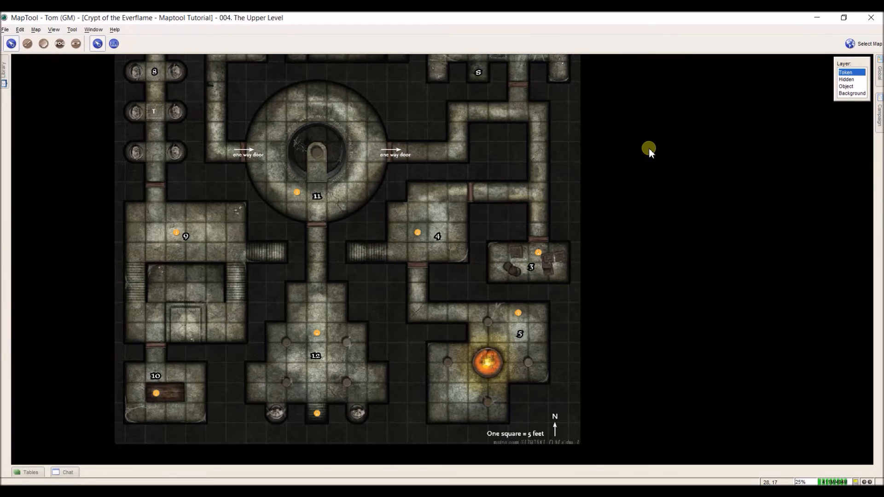
# Step: Search the Resource Library's Mapping folder, including its subdirectories, for "skeleton", with the Entry Hall in view on the map
pyautogui.moveTo(510, 129); pyautogui.dragTo(486, 287)
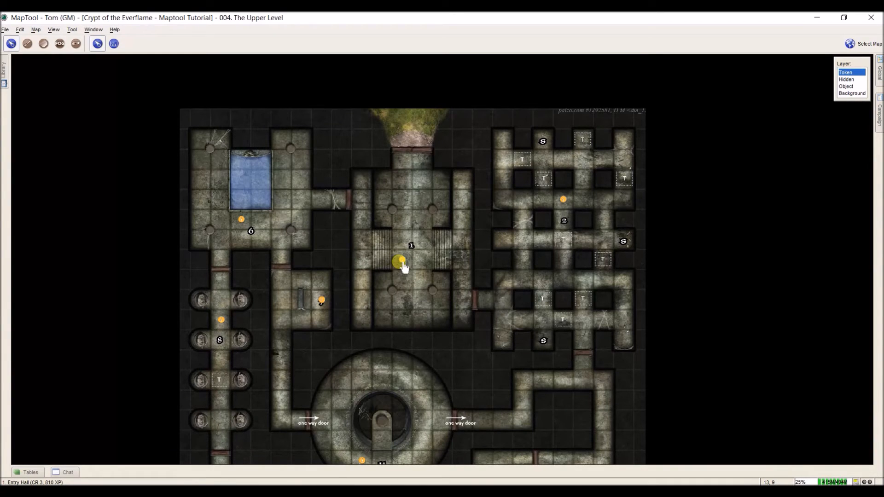
pyautogui.moveTo(404, 267)
pyautogui.click(4, 78)
pyautogui.click(15, 68)
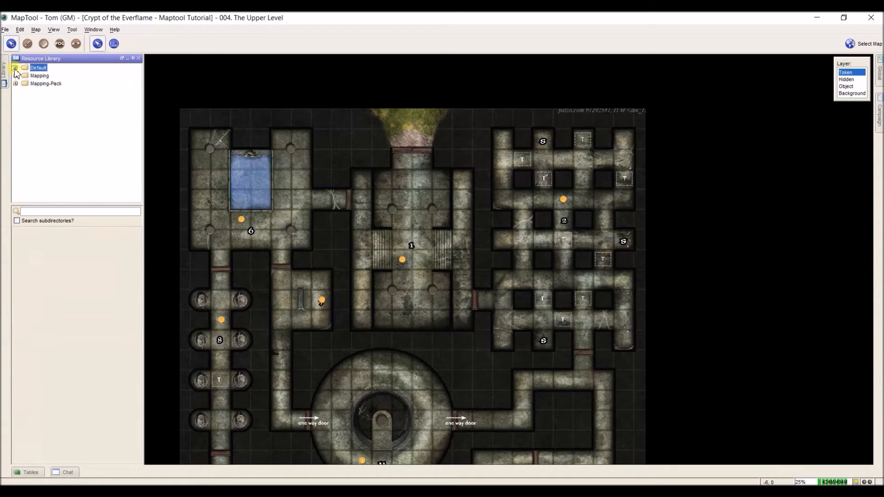
pyautogui.click(39, 76)
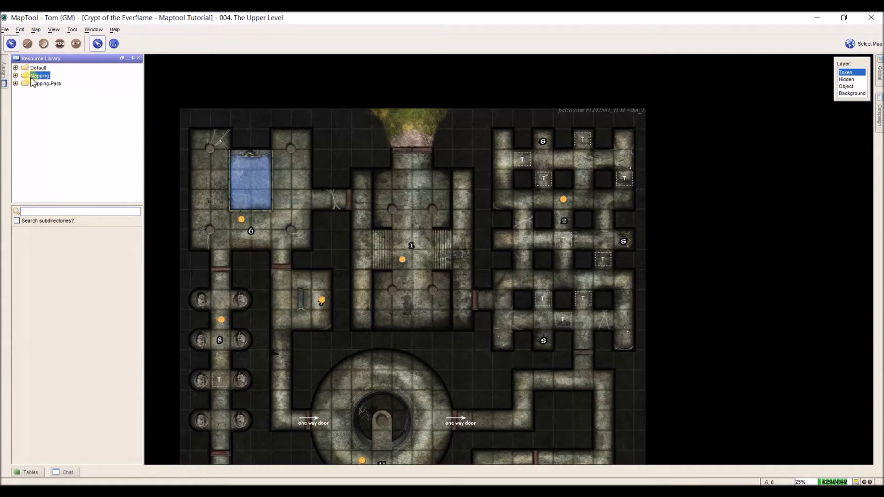
pyautogui.click(17, 220)
pyautogui.write('eleton')
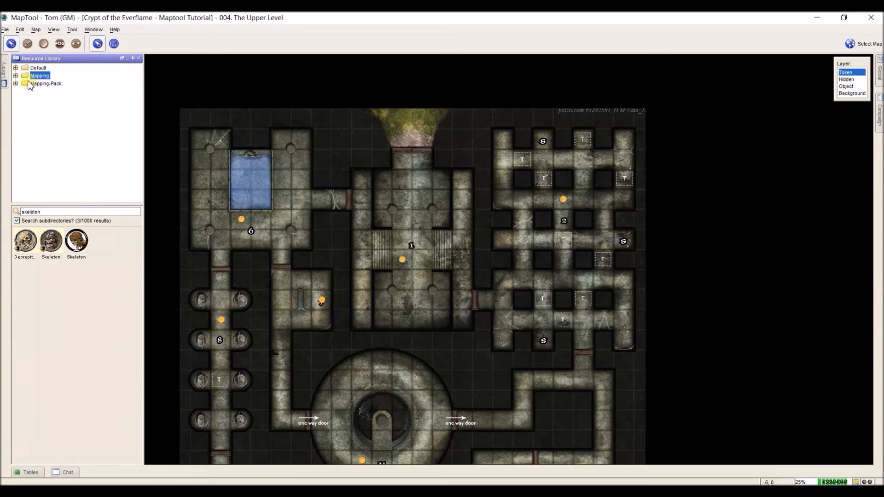
# Step: Place the Decrepit Skeleton and both Skeleton tokens in the Entry Hall, room 1, and keep the Resource Library pinned open
pyautogui.moveTo(26, 241); pyautogui.dragTo(402, 220)
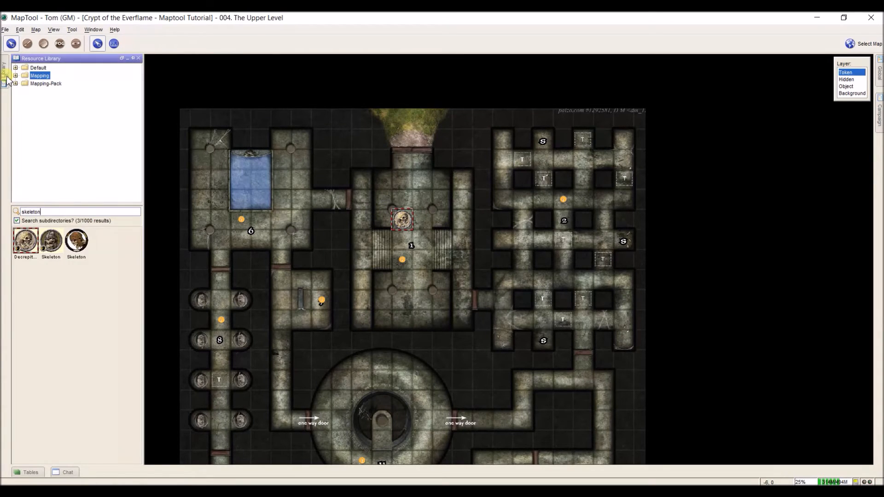
pyautogui.click(133, 58)
pyautogui.moveTo(40, 241); pyautogui.dragTo(500, 243)
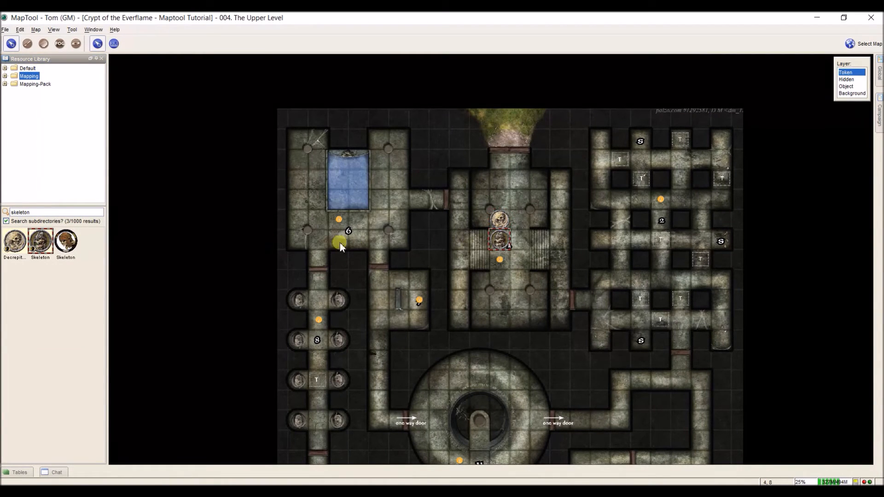
pyautogui.moveTo(66, 241); pyautogui.dragTo(520, 239)
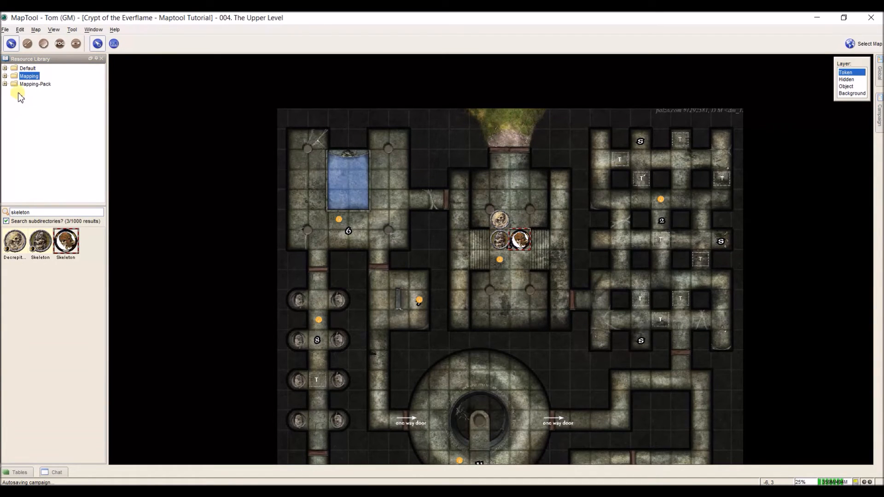
# Step: Switch the "skeleton" search to the Mapping-Pack folder and browse its images
pyautogui.click(27, 84)
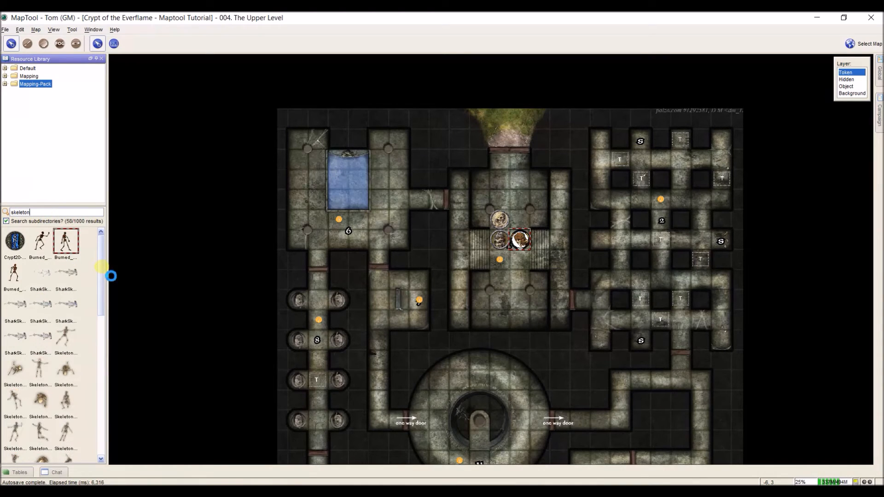
pyautogui.moveTo(103, 265)
pyautogui.mouseDown()
pyautogui.moveTo(94, 336)
pyautogui.moveTo(96, 260)
pyautogui.mouseUp()
pyautogui.click(64, 241)
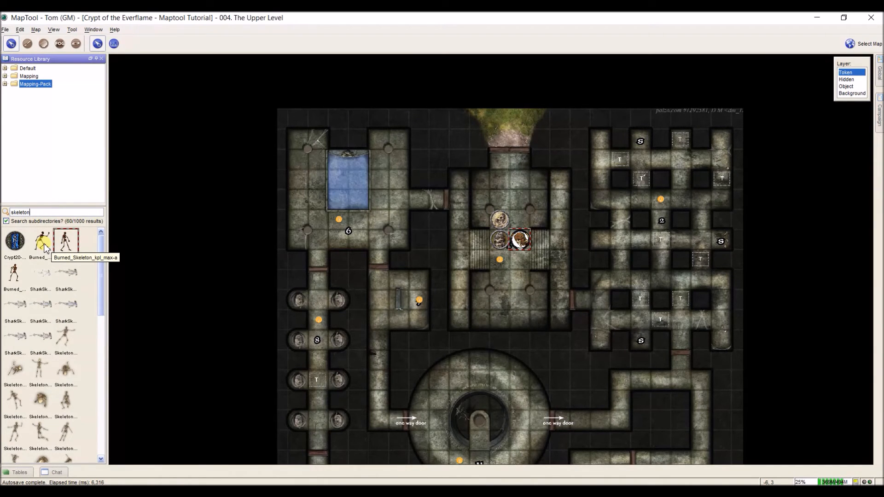
# Step: Place a Burned_Skeleton token north of the Decrepit Skeleton, inspect its artwork up close, and delete it
pyautogui.moveTo(45, 247); pyautogui.dragTo(507, 202)
pyautogui.scroll(1, 507, 201)
pyautogui.scroll(15, 502, 205)
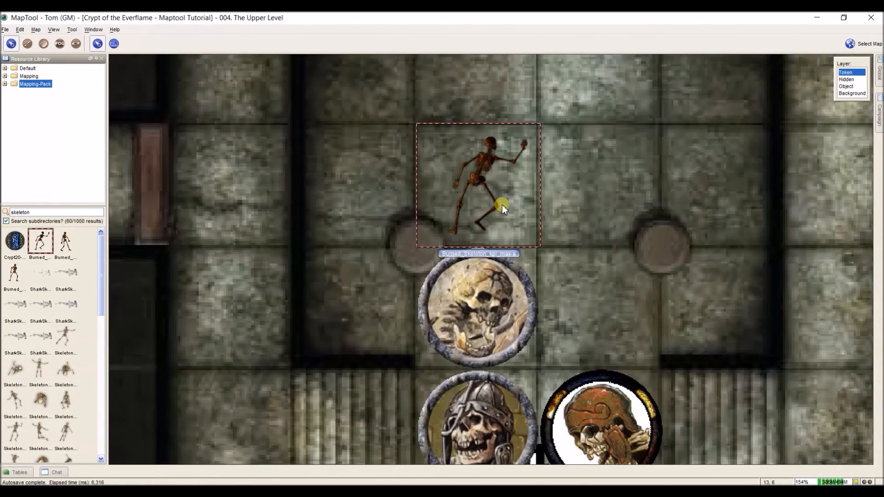
pyautogui.scroll(2, 485, 221)
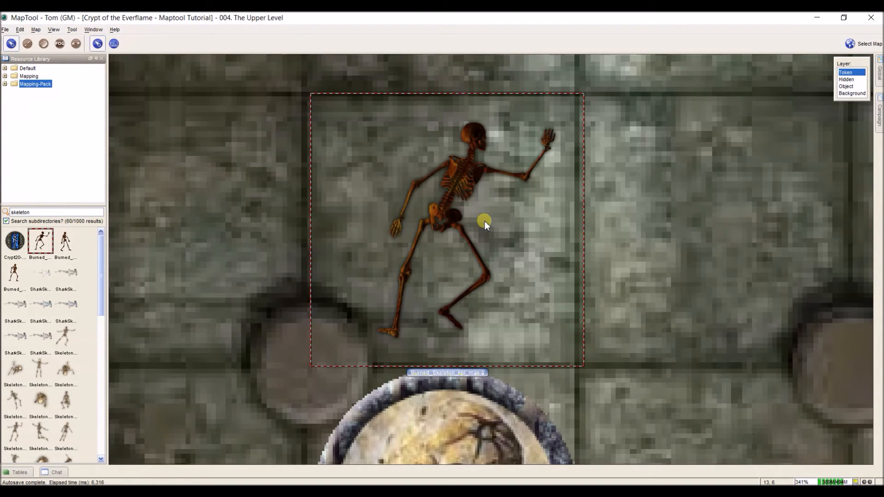
pyautogui.press('Delete')
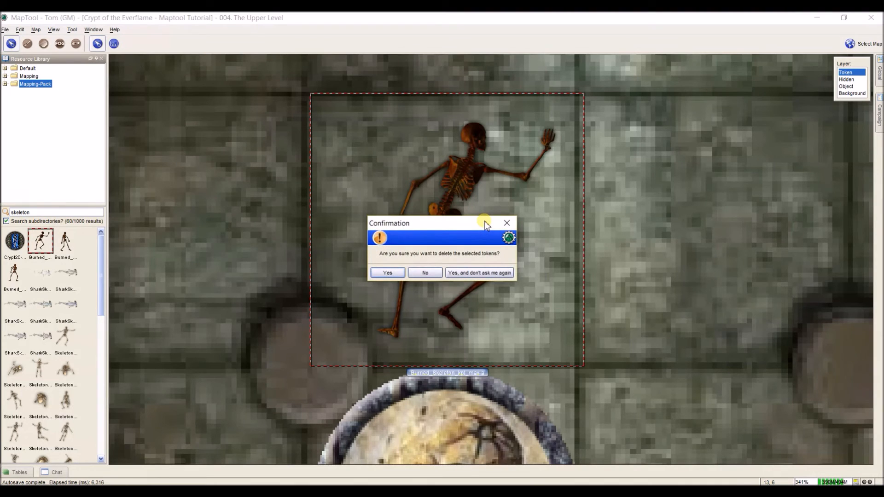
pyautogui.press('Return')
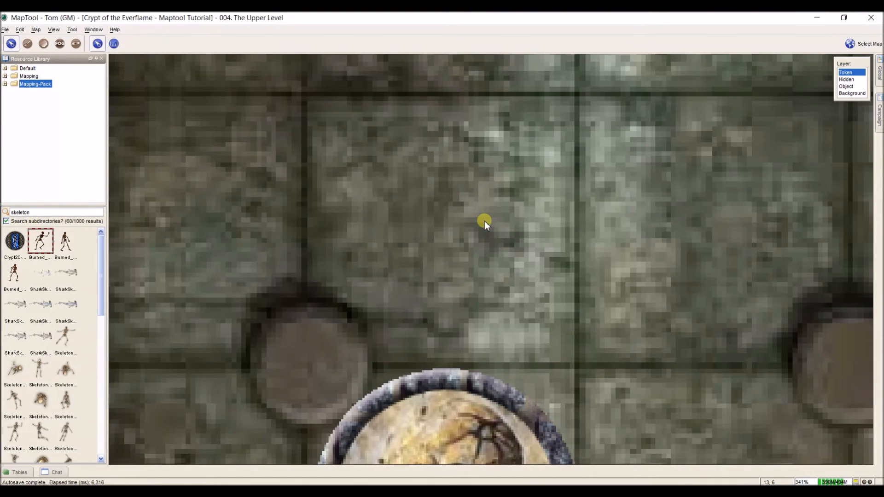
pyautogui.scroll(-14, 485, 222)
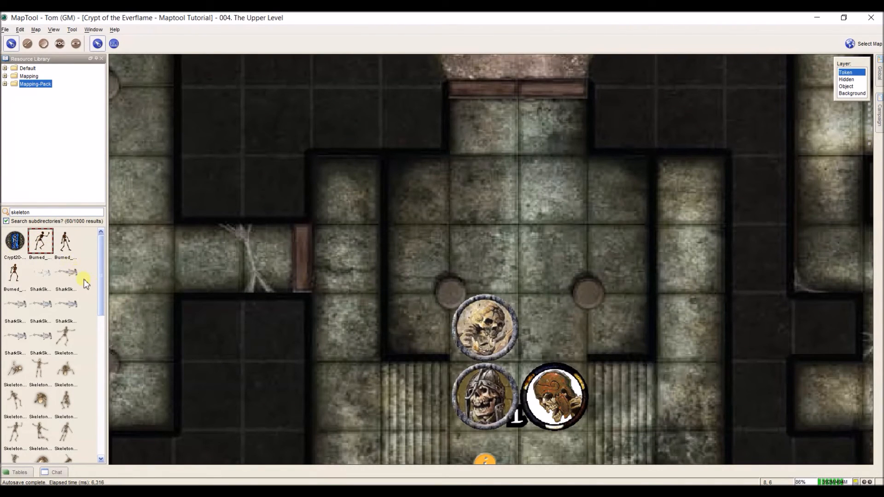
# Step: Place a SharkSkeleton token in the Entry Hall, inspect it up close, and delete it
pyautogui.moveTo(101, 281)
pyautogui.mouseDown()
pyautogui.moveTo(101, 294)
pyautogui.moveTo(100, 287)
pyautogui.mouseUp()
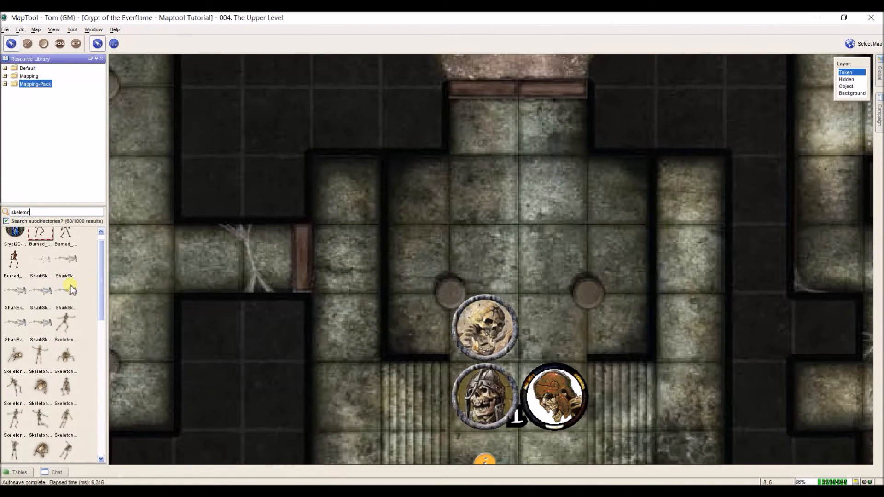
pyautogui.moveTo(66, 258); pyautogui.dragTo(554, 241)
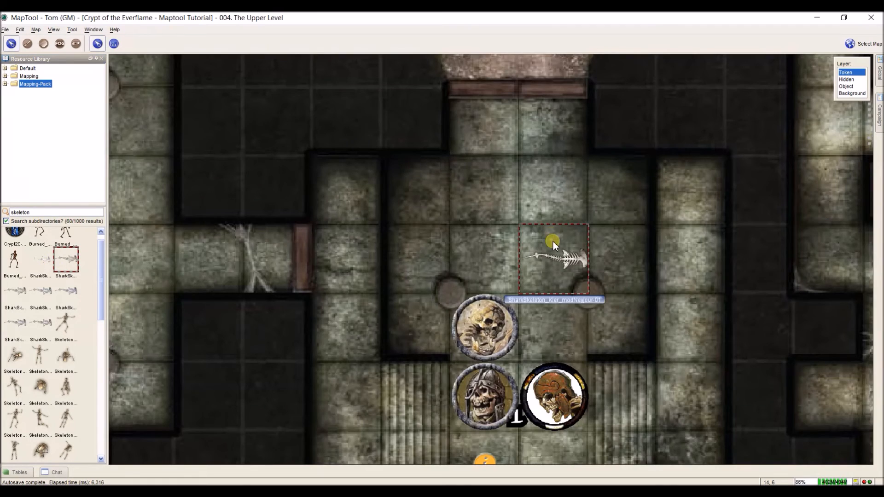
pyautogui.scroll(6, 555, 244)
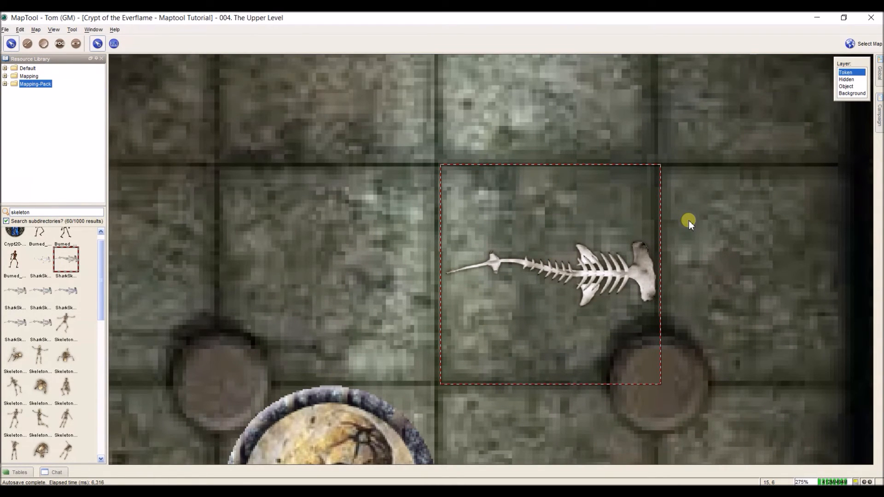
pyautogui.press('Delete')
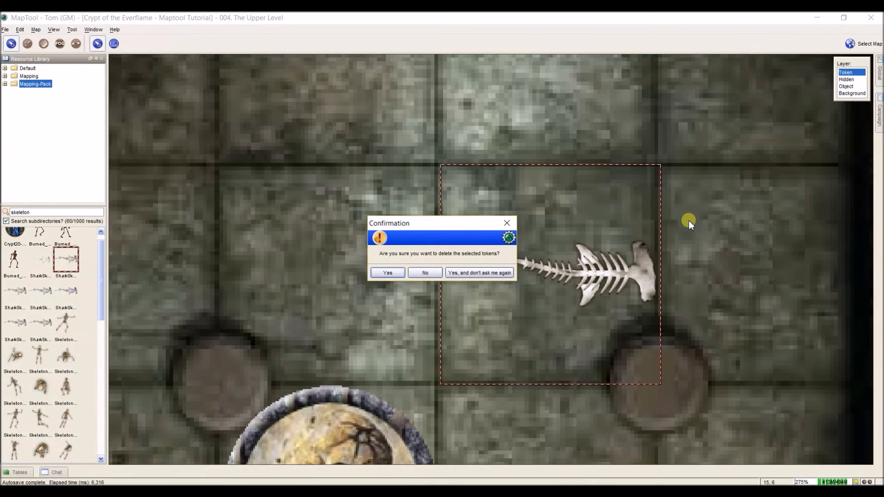
pyautogui.click(386, 274)
# Step: Place two top-down gladiator skeleton tokens from the Mapping-Pack results side by side, just north of the Decrepit Skeleton
pyautogui.moveTo(100, 294); pyautogui.dragTo(99, 398)
pyautogui.click(19, 375)
pyautogui.moveTo(20, 375); pyautogui.dragTo(483, 278)
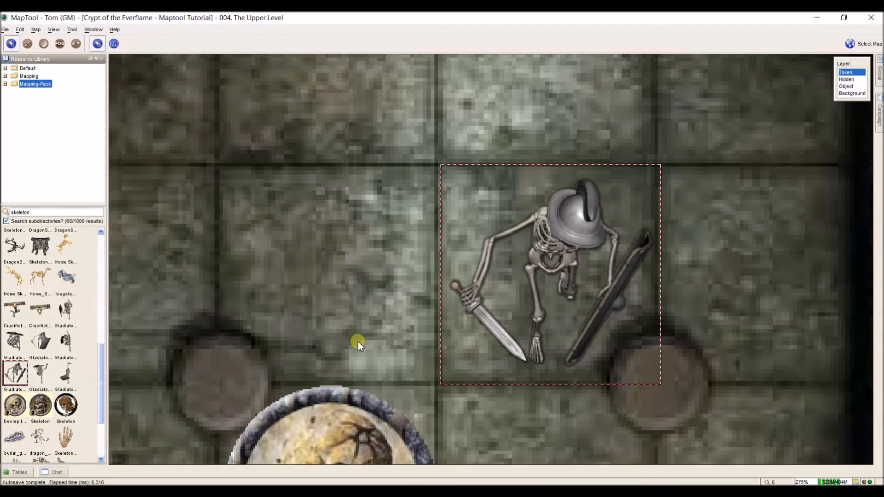
pyautogui.moveTo(41, 373); pyautogui.dragTo(308, 280)
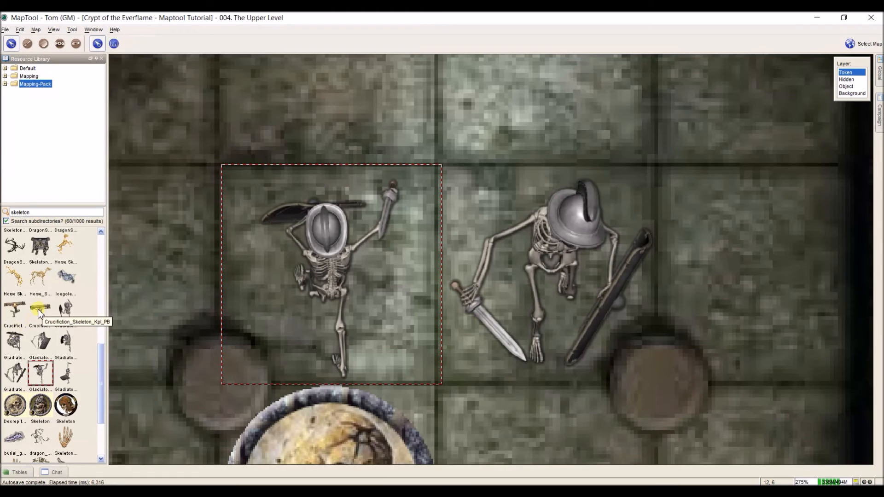
# Step: Place the crouching top-down skeleton from the Mapping-Pack folder directly north of the sword-bearing gladiator skeleton
pyautogui.scroll(3, 64, 295)
pyautogui.scroll(2, 64, 283)
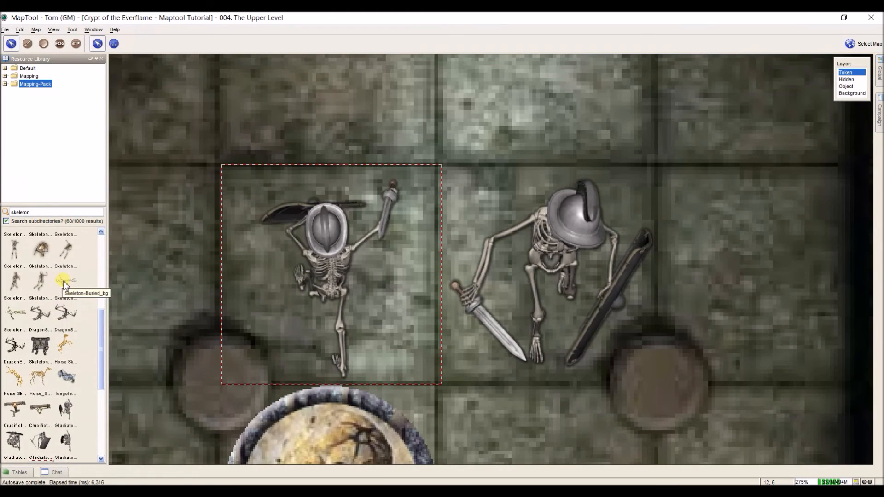
pyautogui.click(43, 305)
pyautogui.moveTo(43, 305); pyautogui.dragTo(529, 161)
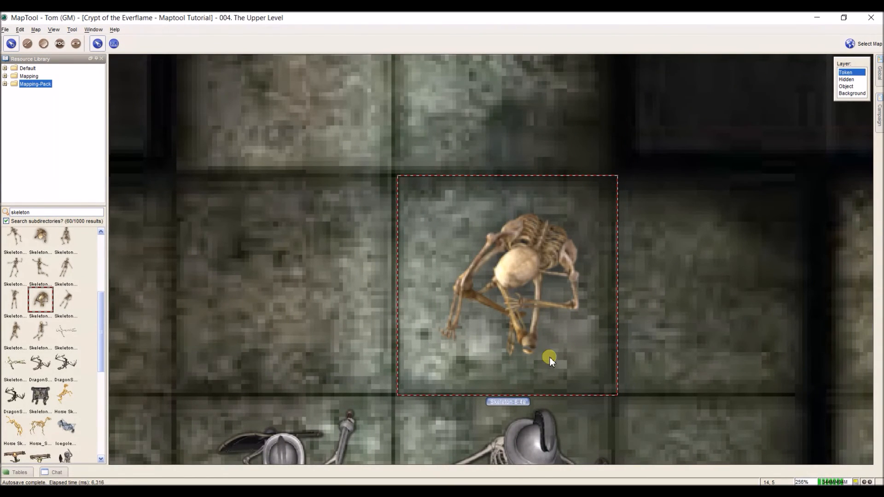
pyautogui.scroll(-5, 550, 358)
pyautogui.scroll(-2, 531, 294)
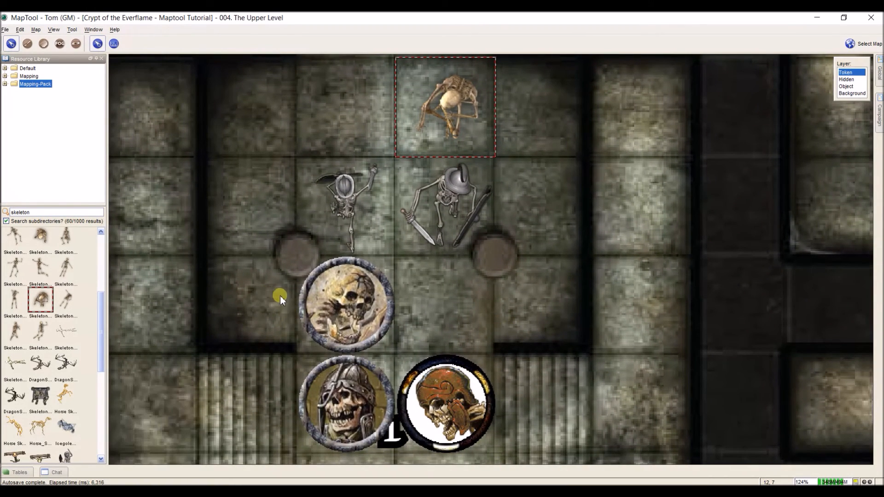
# Step: Compare the Decrepit Skeleton token's portrait and stat sheet with the plain top-down skeleton tokens
pyautogui.press('space')
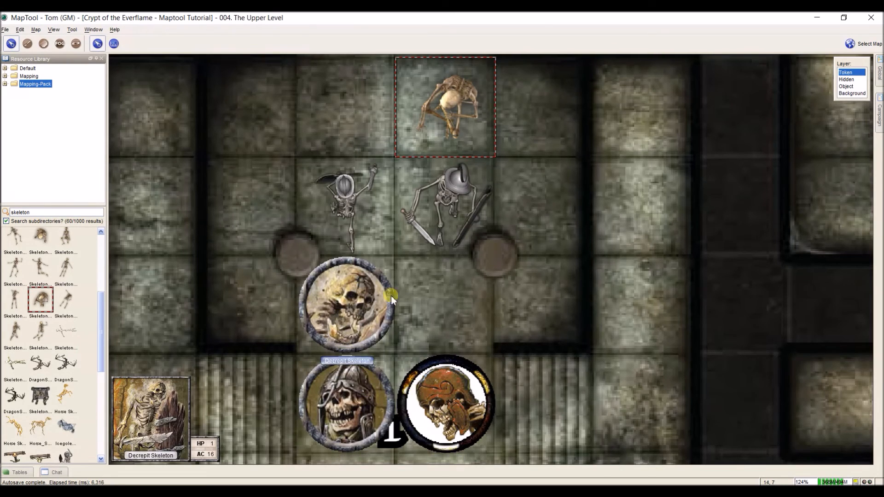
pyautogui.click(566, 160)
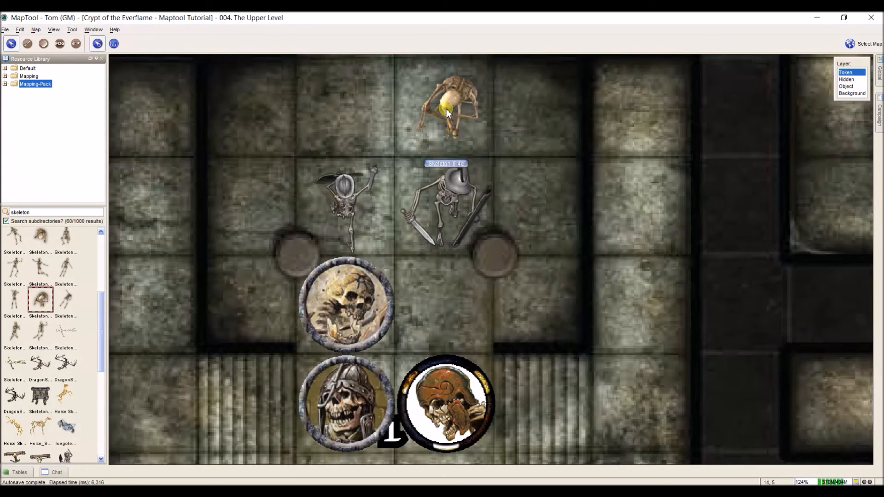
pyautogui.press('space')
pyautogui.press('space')
pyautogui.moveTo(549, 360); pyautogui.dragTo(546, 308)
pyautogui.scroll(-3, 546, 316)
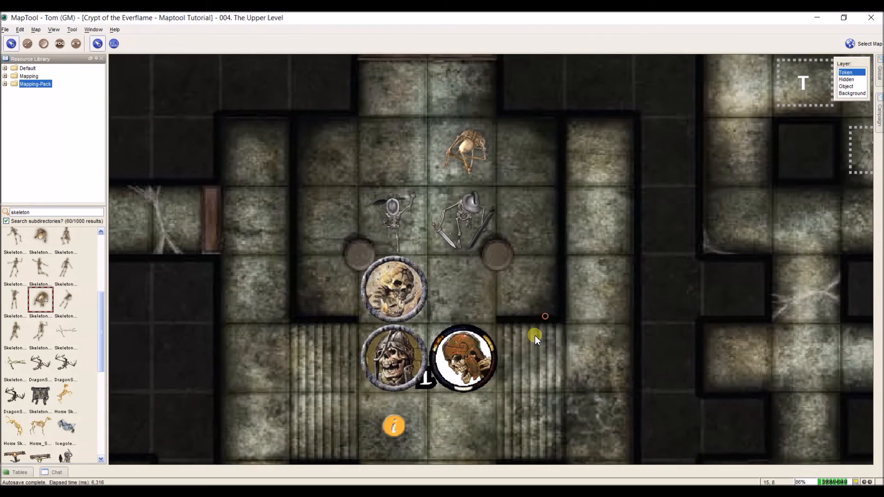
# Step: Change the orange-helmeted Skeleton token on the east side of the hall's center from the Token layer to the Background layer
pyautogui.rightClick(458, 352)
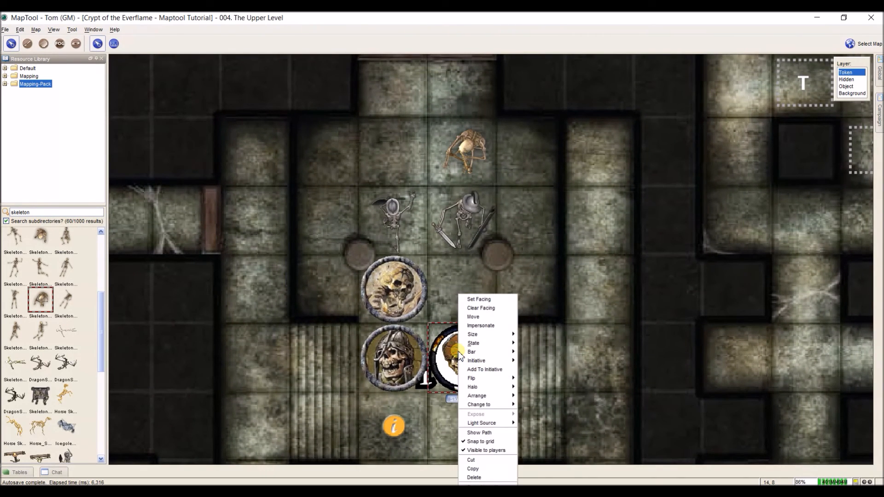
pyautogui.moveTo(481, 405)
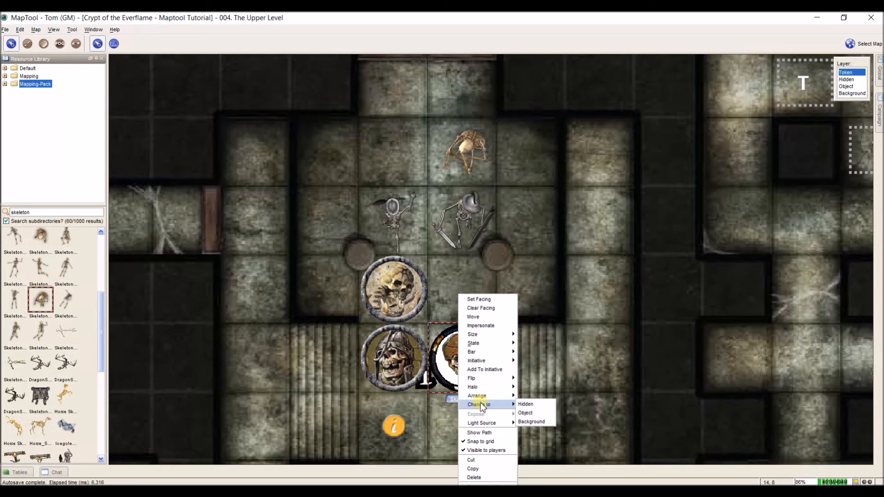
pyautogui.click(529, 415)
pyautogui.moveTo(880, 116)
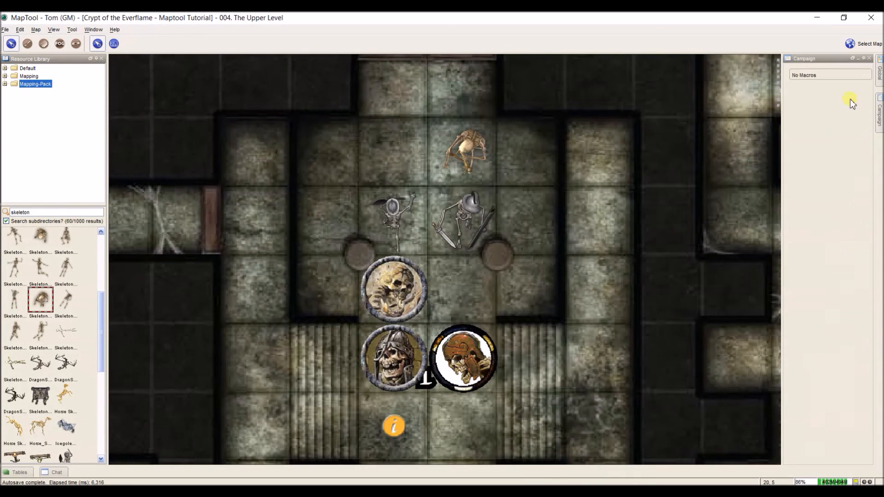
pyautogui.click(858, 58)
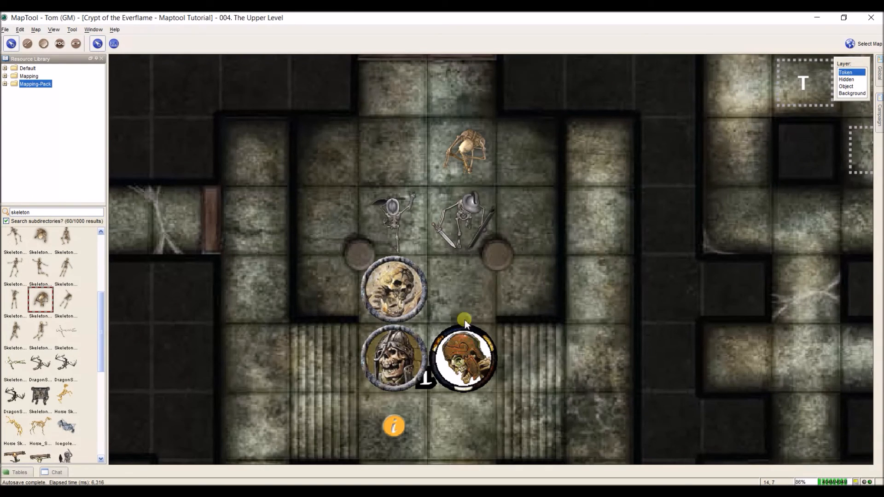
# Step: Delete the orange-helmeted Skeleton token from the Background layer and make the Token layer active again
pyautogui.click(851, 93)
pyautogui.click(466, 390)
pyautogui.press('Delete')
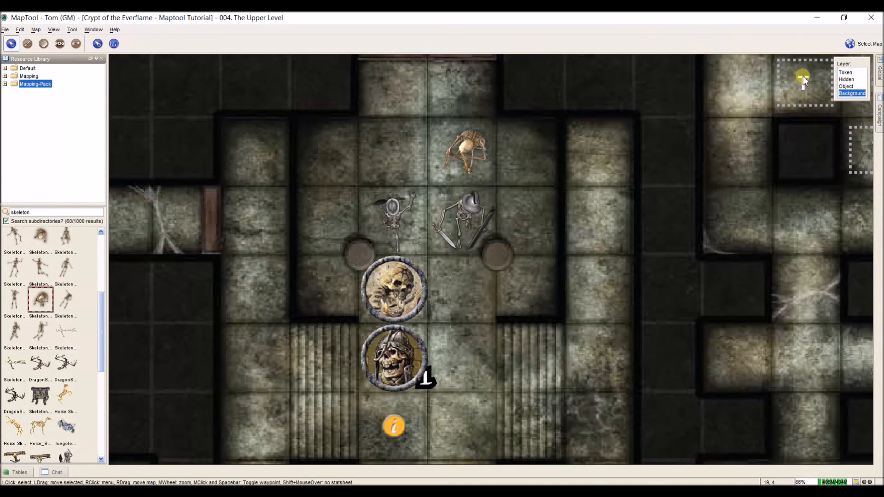
pyautogui.click(846, 73)
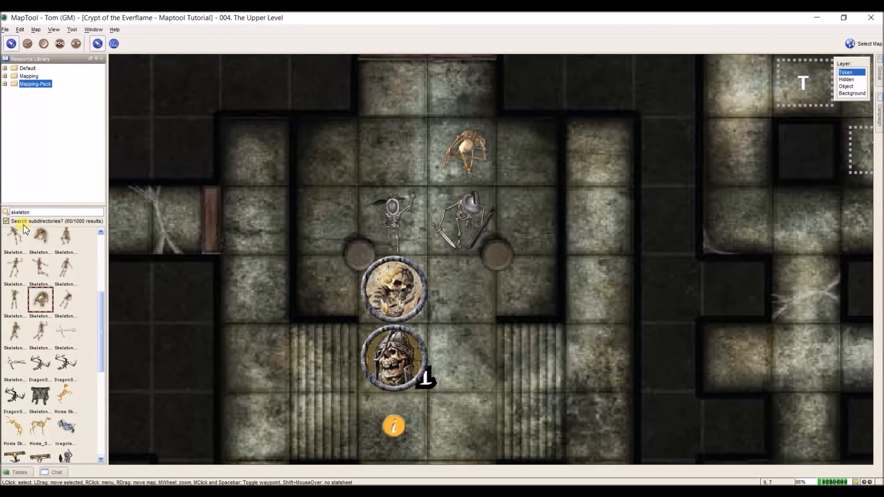
pyautogui.scroll(1, 100, 321)
pyautogui.moveTo(101, 318); pyautogui.dragTo(104, 230)
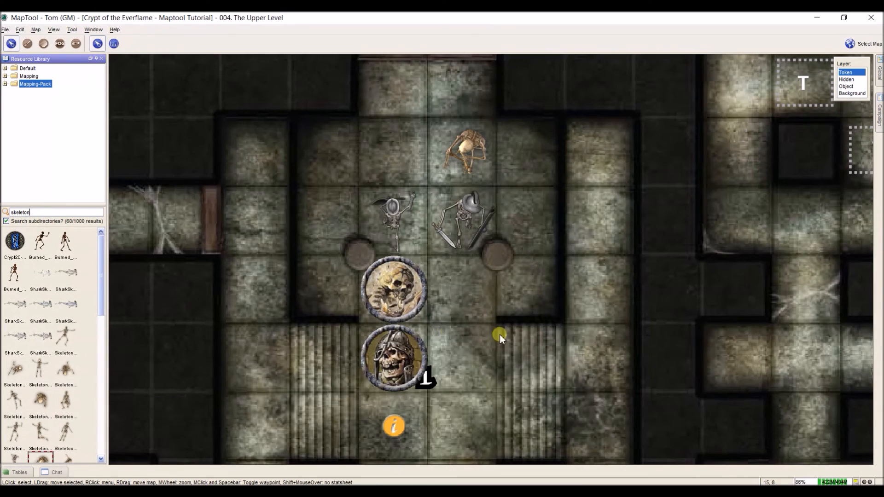